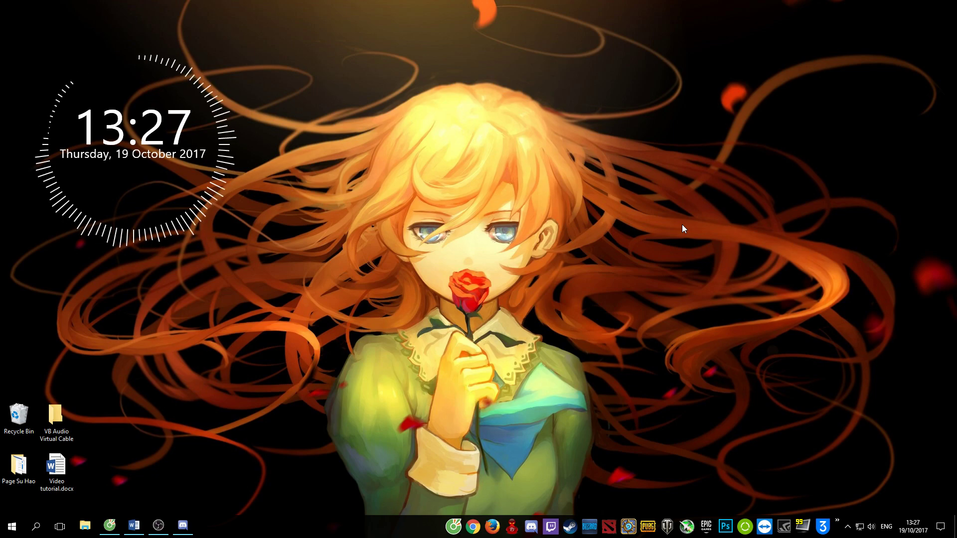
Step: Bring the 'Video tutorial.docx' guide to the front in Word
click(135, 526)
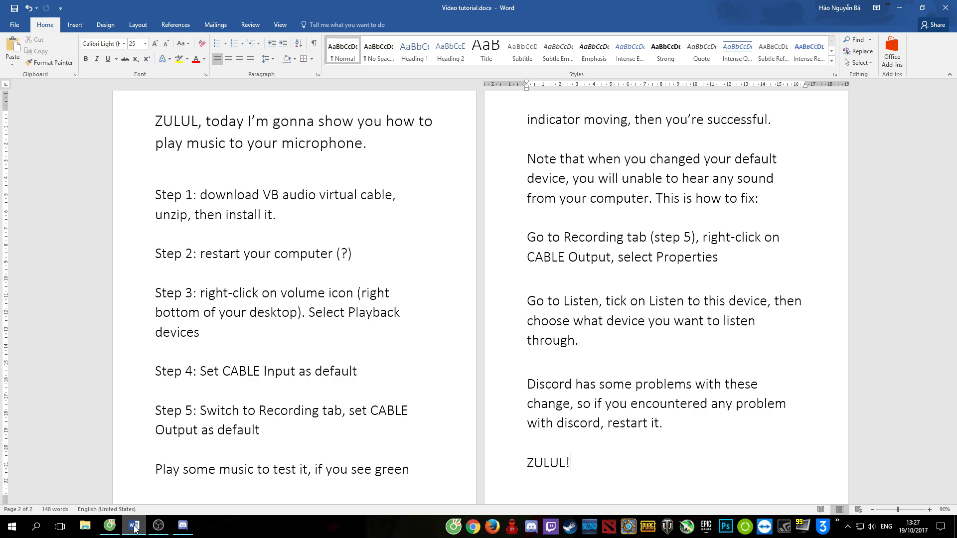
click(287, 221)
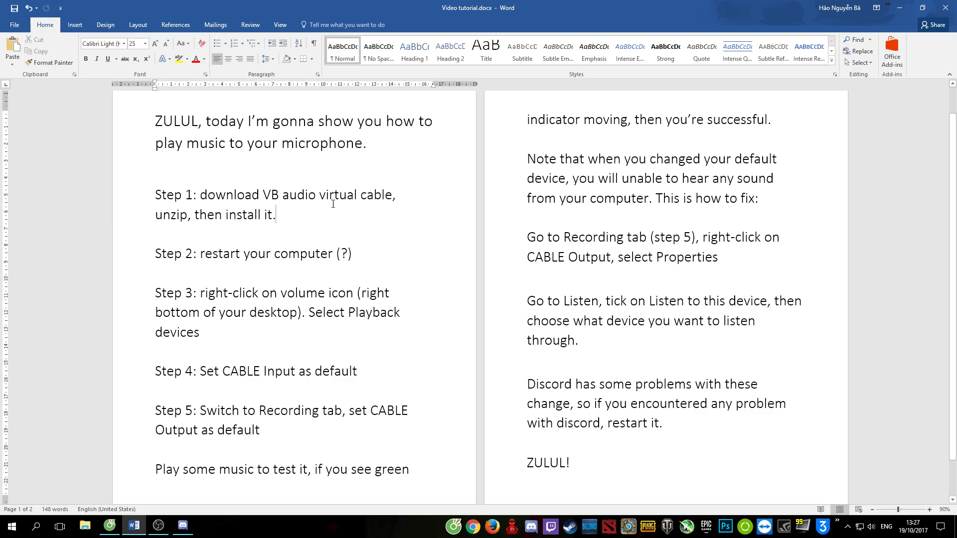
Step: Search Google for 'VB AUDIO VIRTUAL CABLE' and open the official vb-audio.com page
click(112, 527)
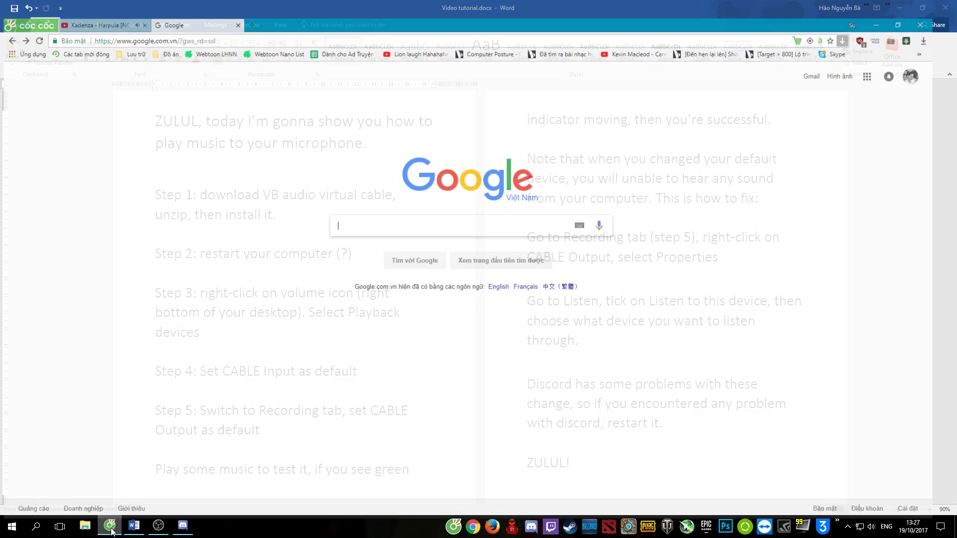
text(VB)
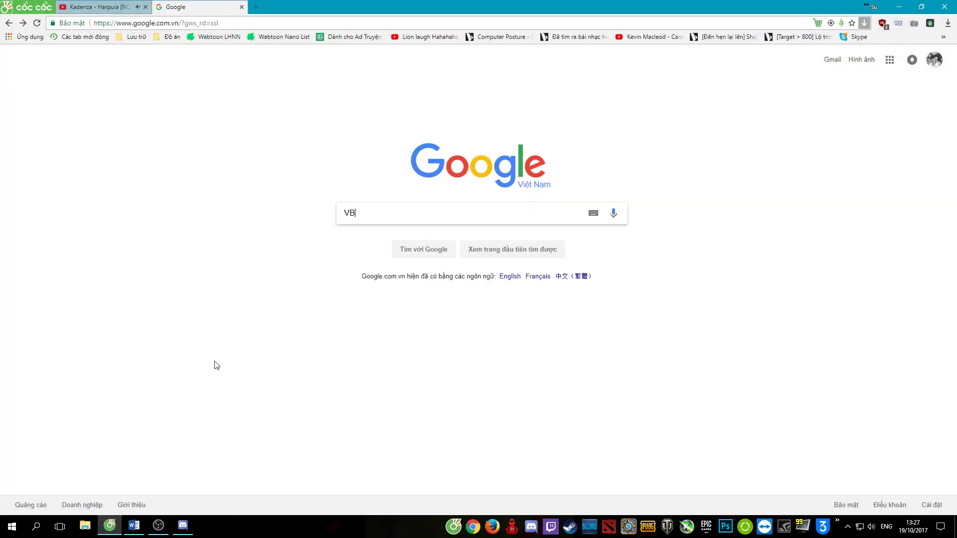
text( AUDIO VIRT)
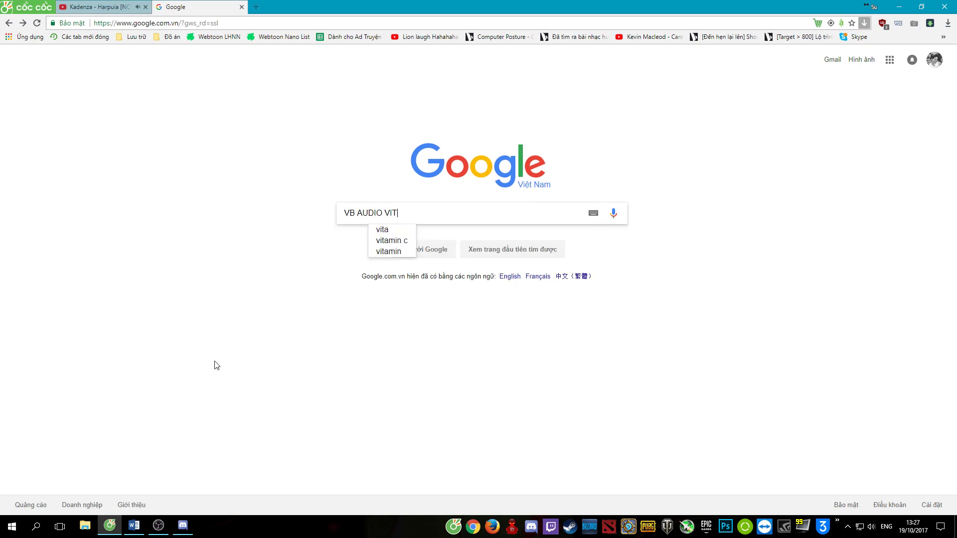
key(BackSpace)
text(RTUAL CABLE)
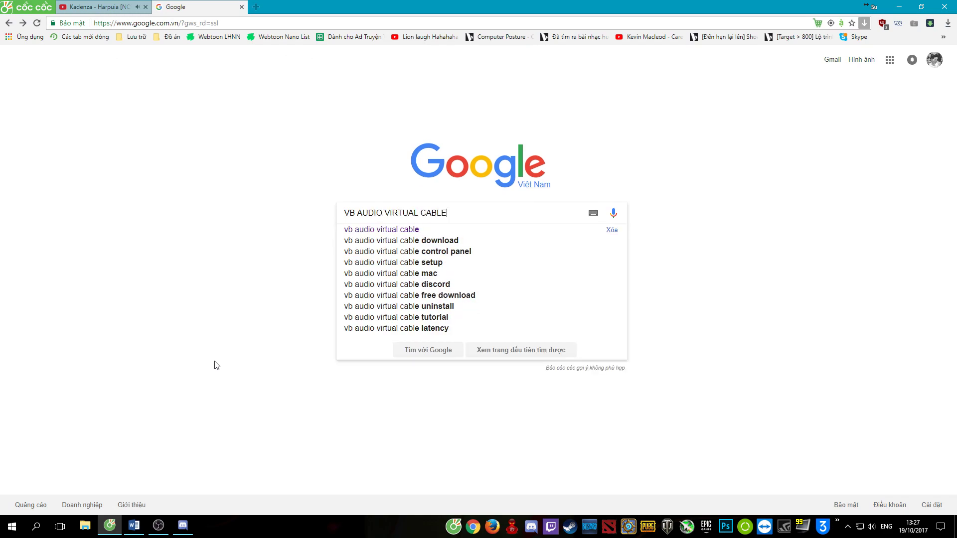
key(Return)
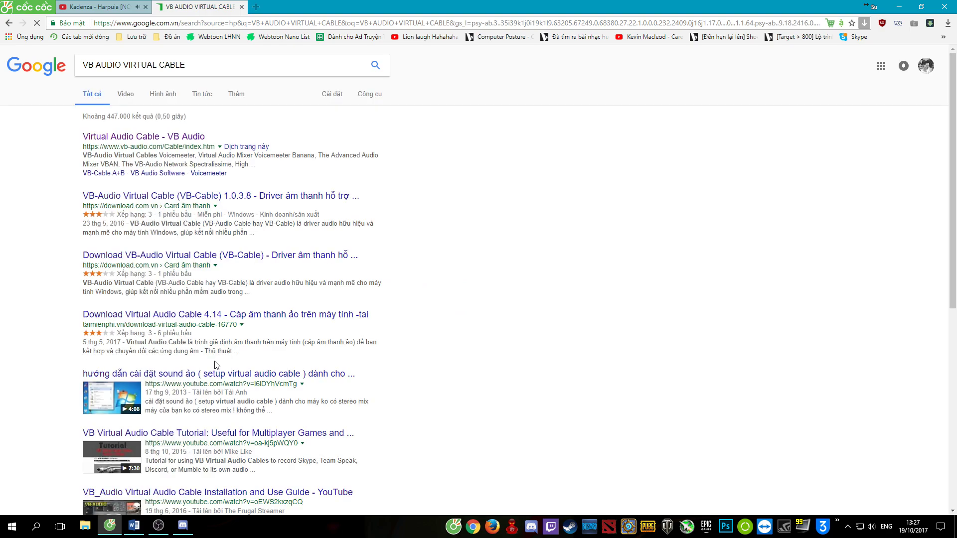
click(150, 137)
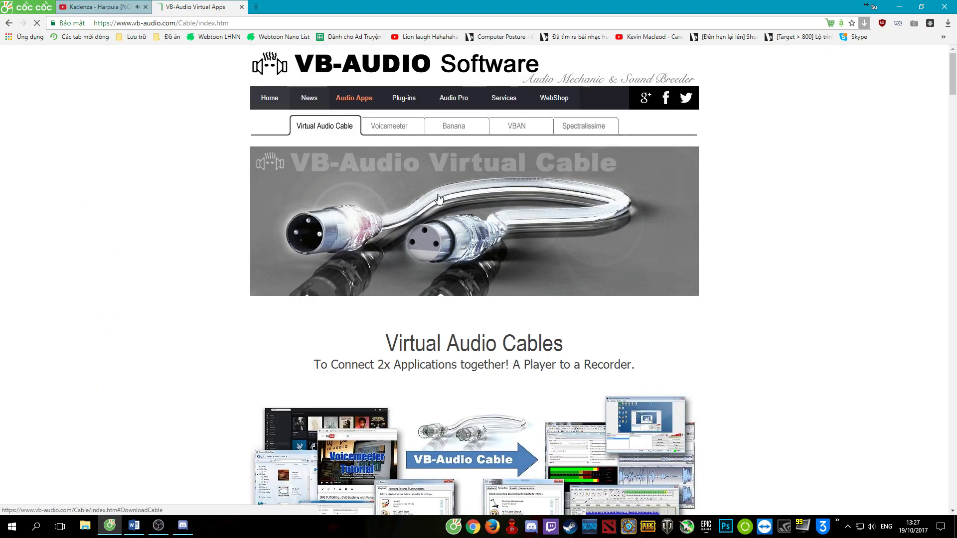
Step: Download VBCABLE_Driver_Pack43.zip from the VB-CABLE section
scroll(438, 198, down, 7)
scroll(439, 199, down, 1)
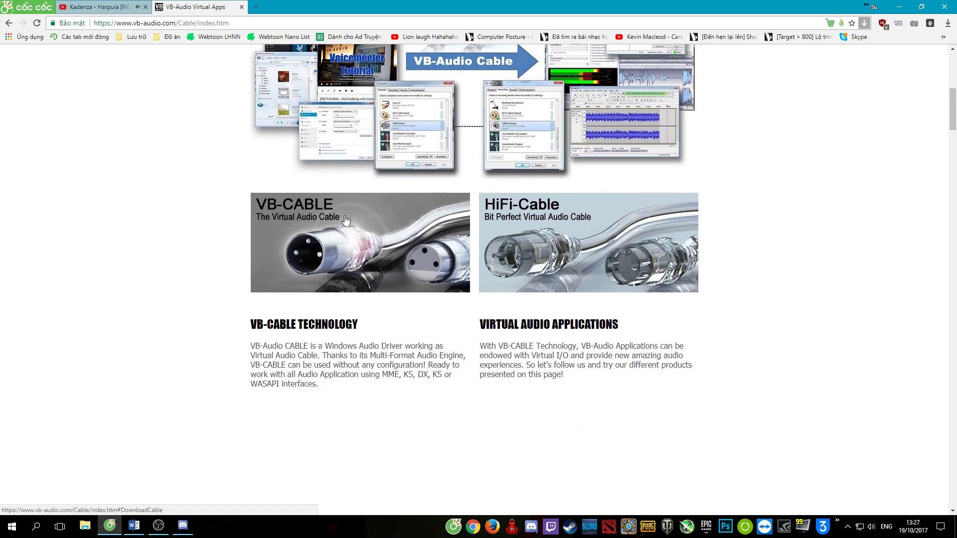
click(360, 250)
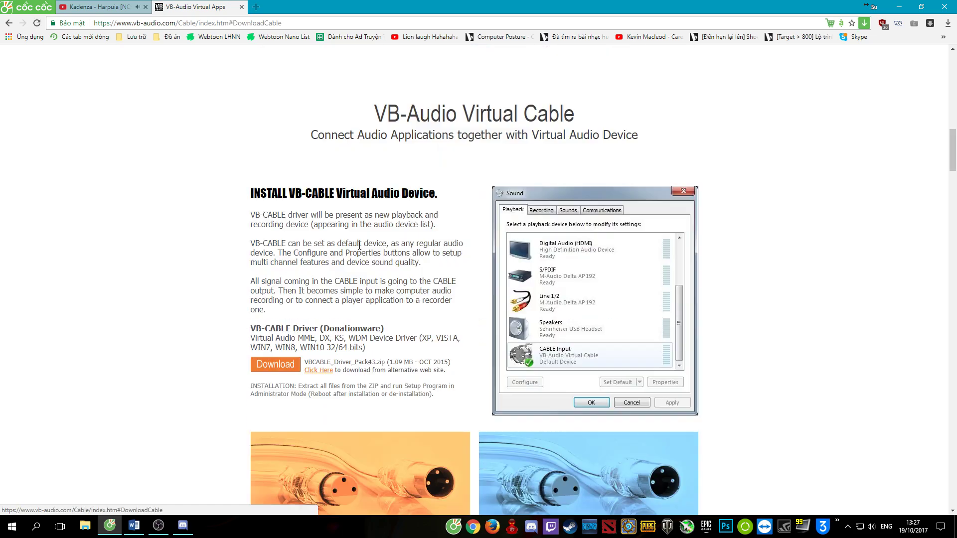
click(277, 365)
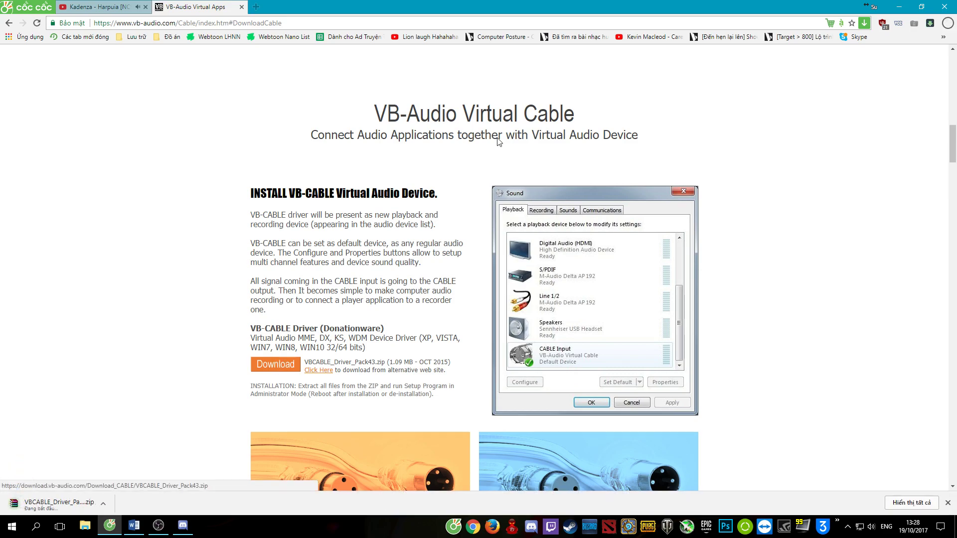
Step: Run VBCABLE_Setup_x64.exe from the VB Audio Virtual Cable folder, closing it as already installed
click(899, 6)
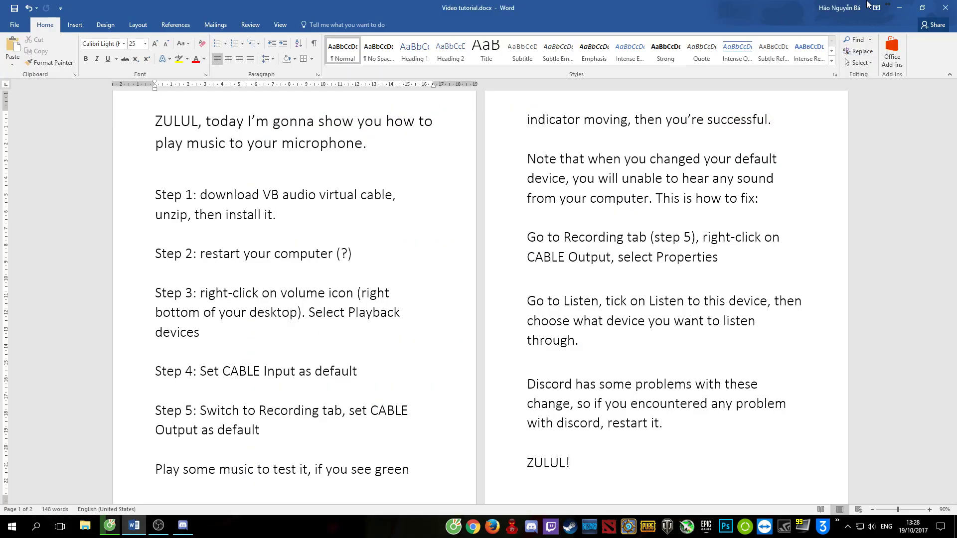
click(899, 8)
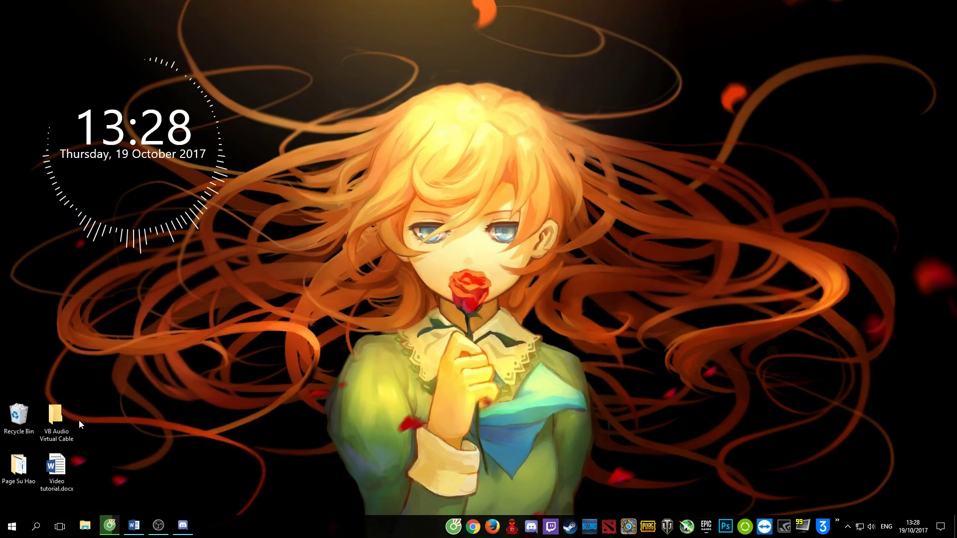
double_click(62, 417)
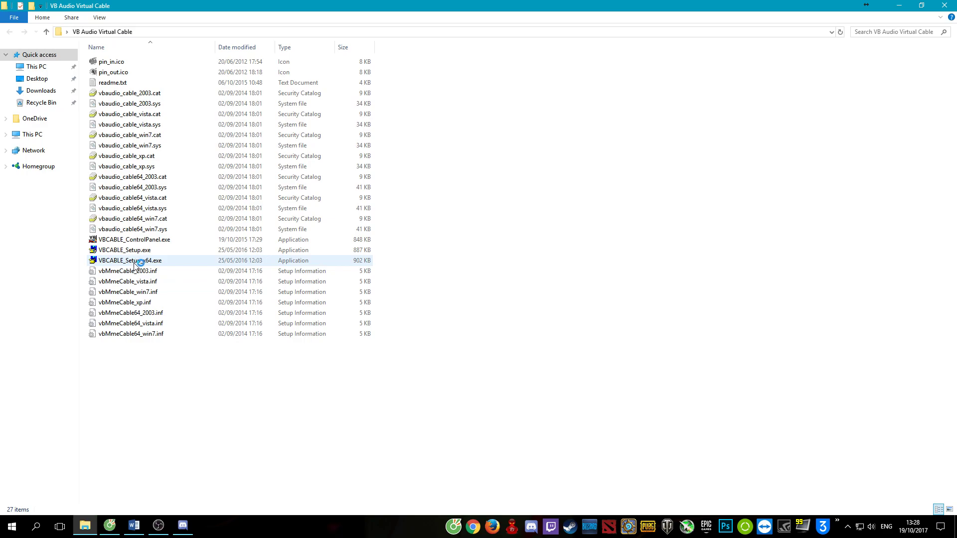
double_click(155, 261)
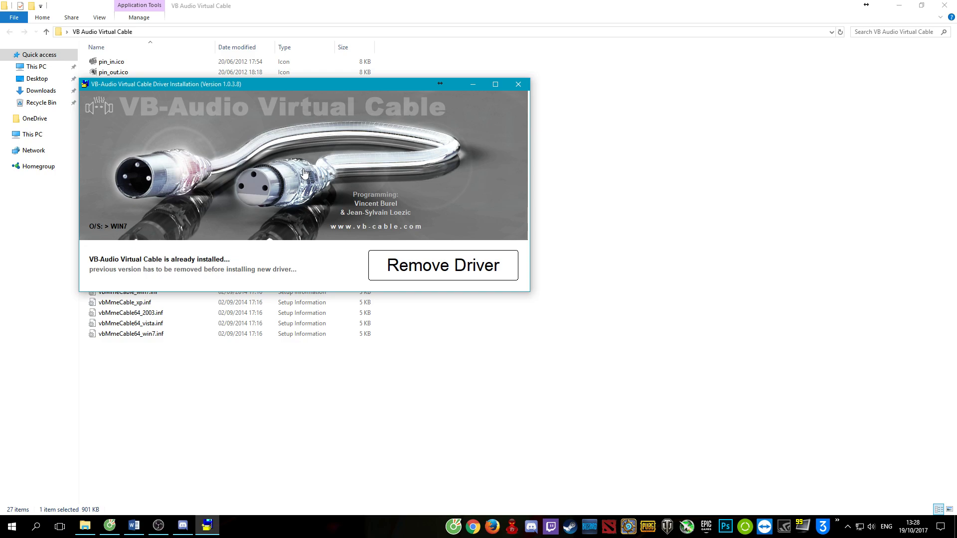
click(519, 84)
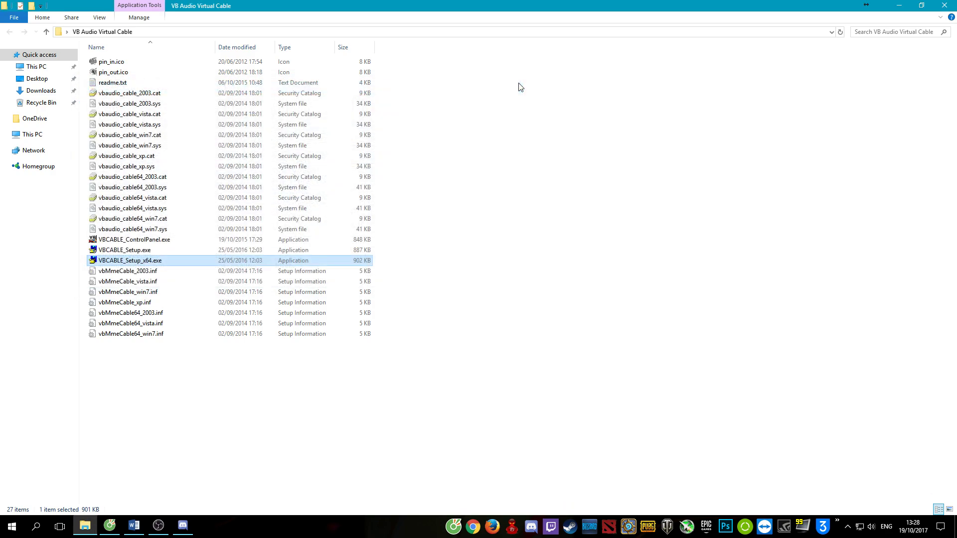
Step: Set CABLE Input (VB-Audio Virtual Cable) as the default playback device
click(944, 7)
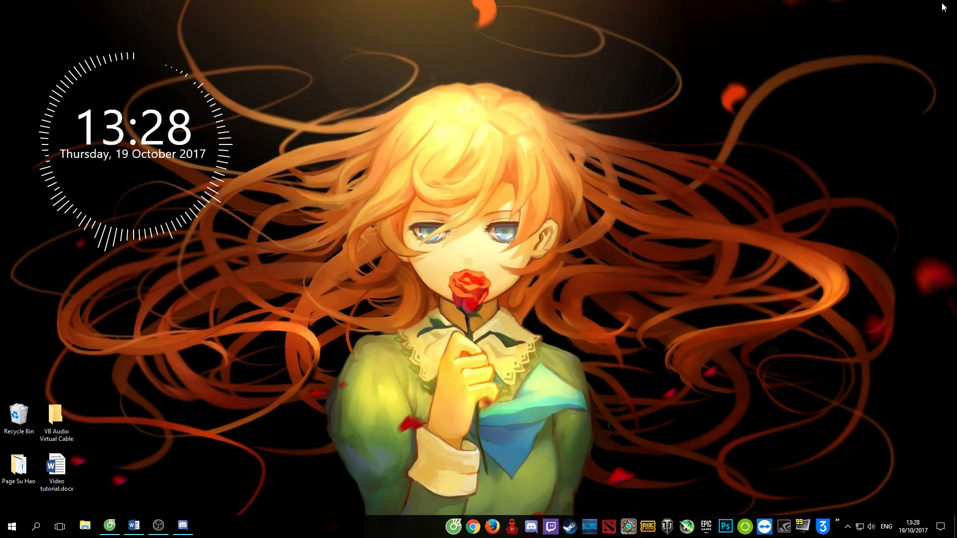
right_click(872, 532)
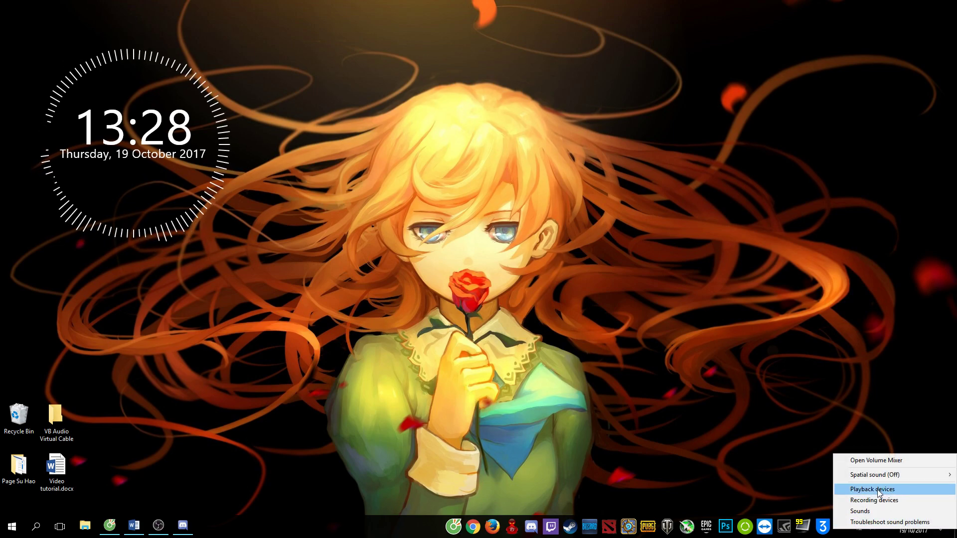
click(901, 491)
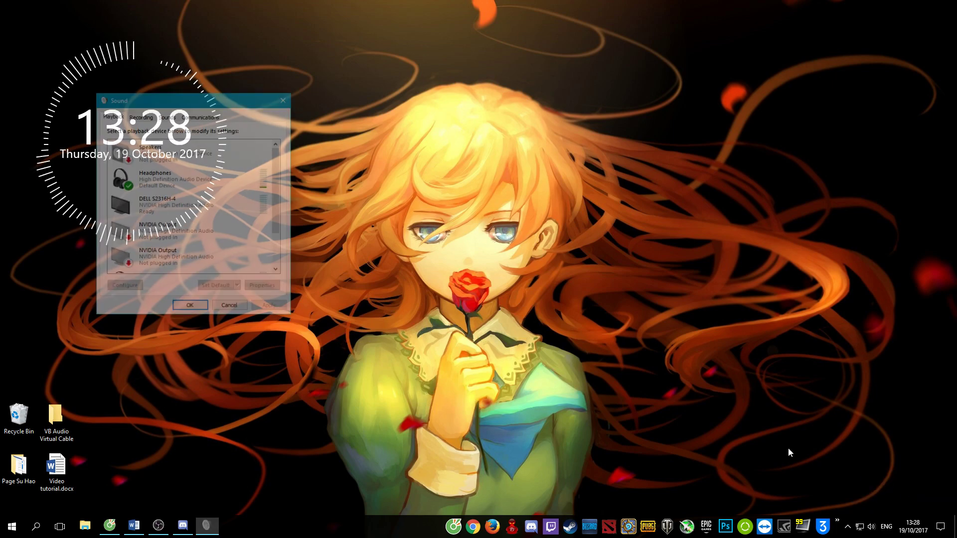
scroll(170, 204, down, 2)
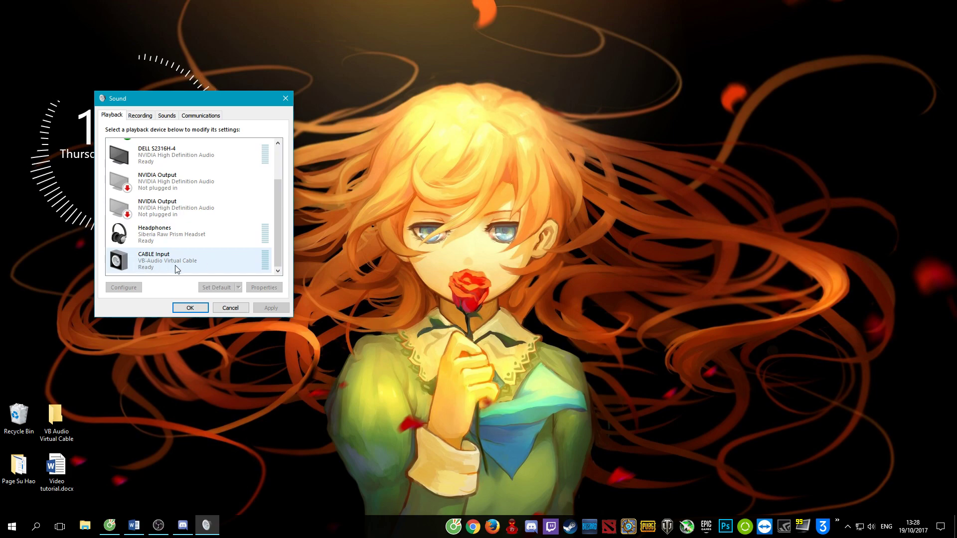
click(192, 266)
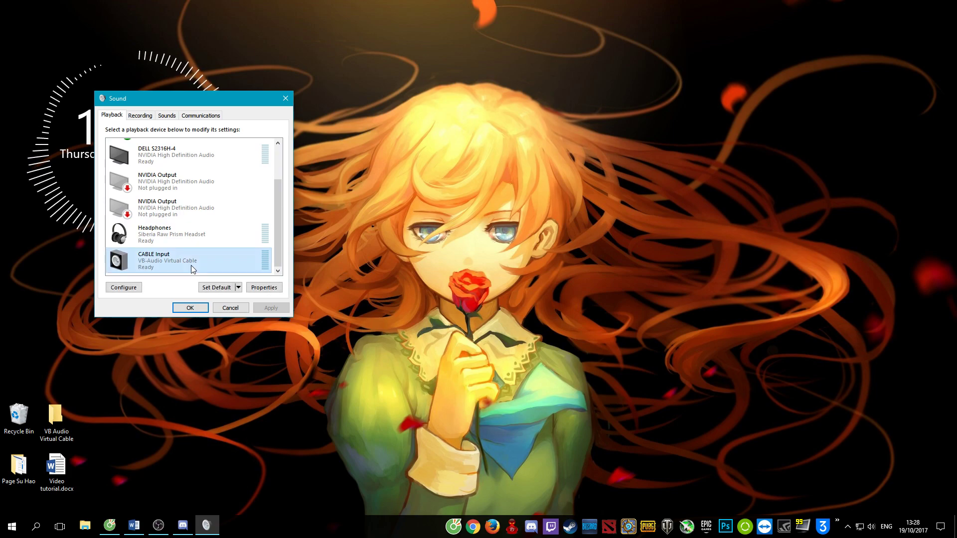
click(216, 290)
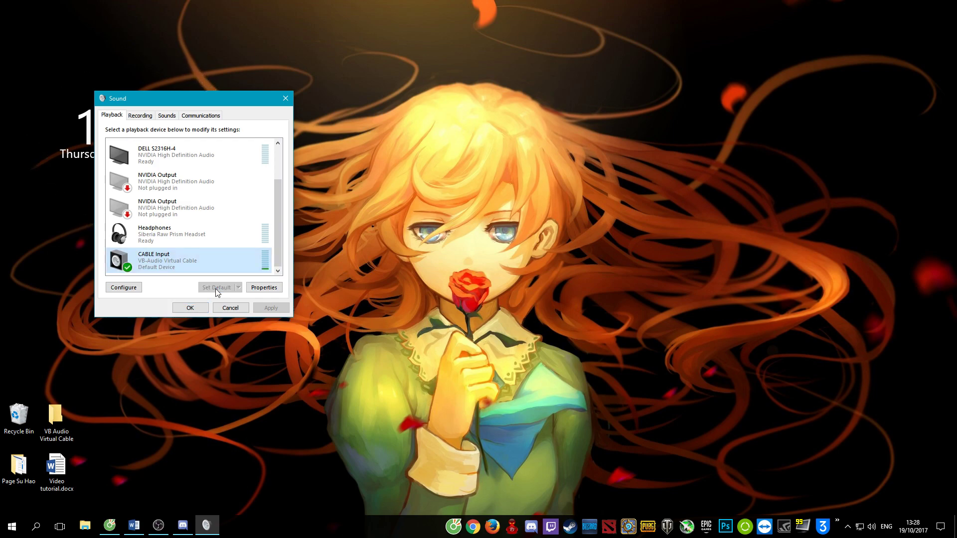
Step: On the Recording list, make CABLE Output the default recording device
click(142, 116)
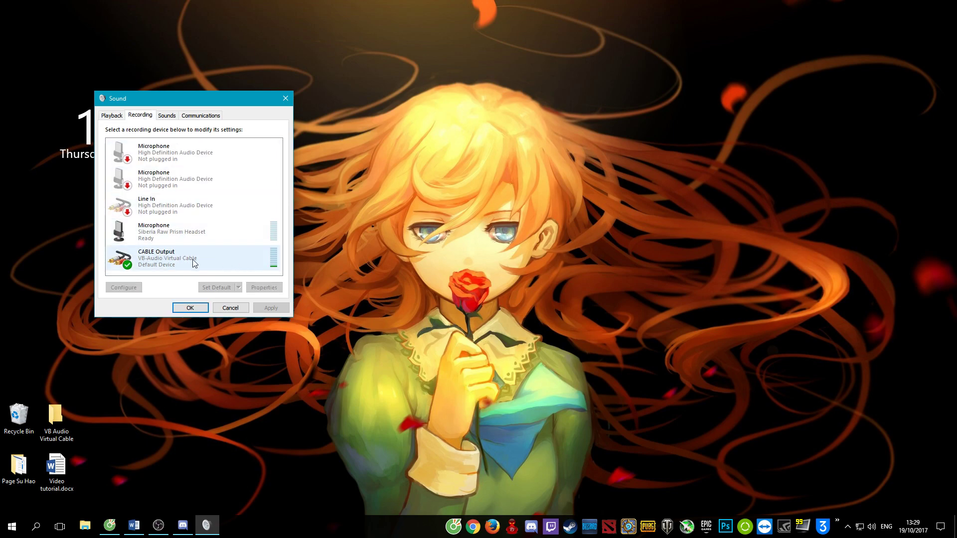
click(210, 234)
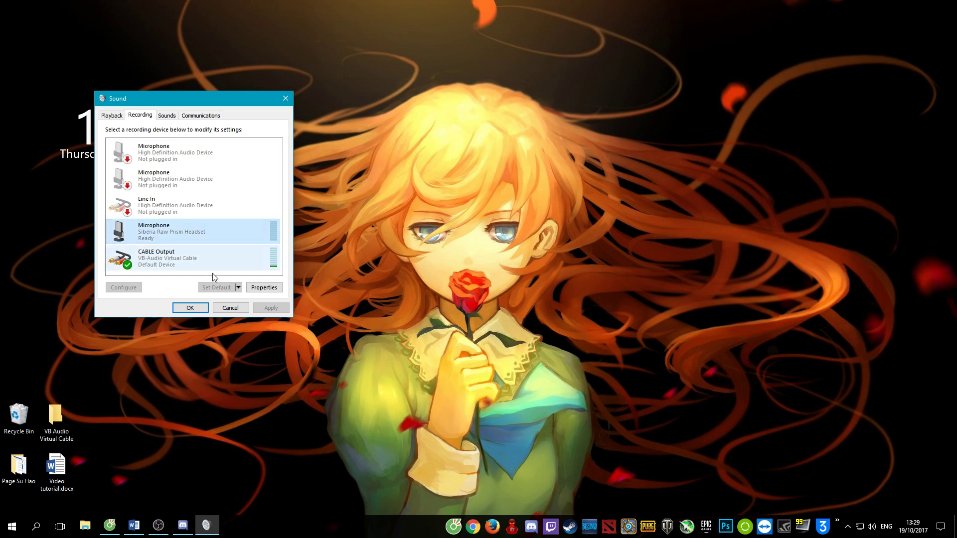
click(224, 290)
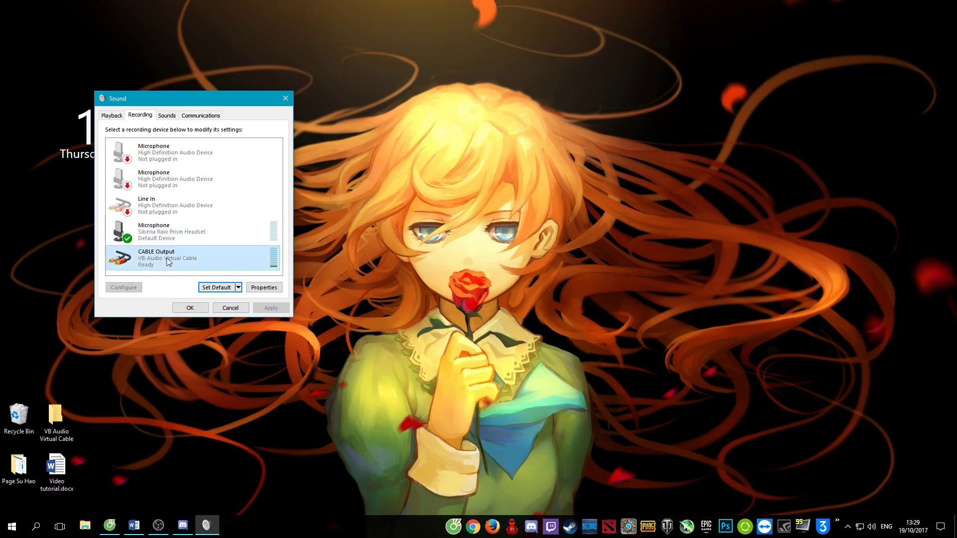
click(217, 288)
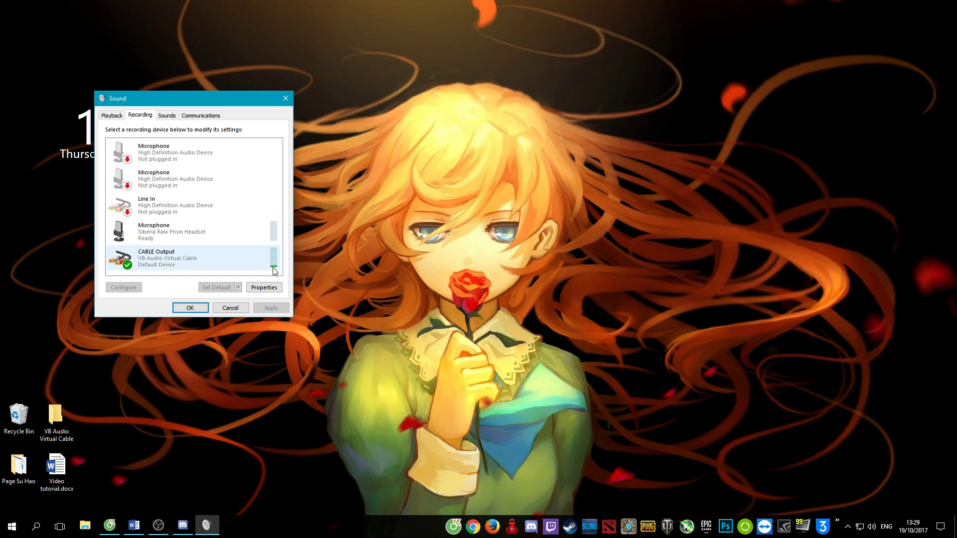
Step: Recheck the playback devices, then switch to the Kadenza - Harpuia YouTube video in Coc Coc
click(113, 115)
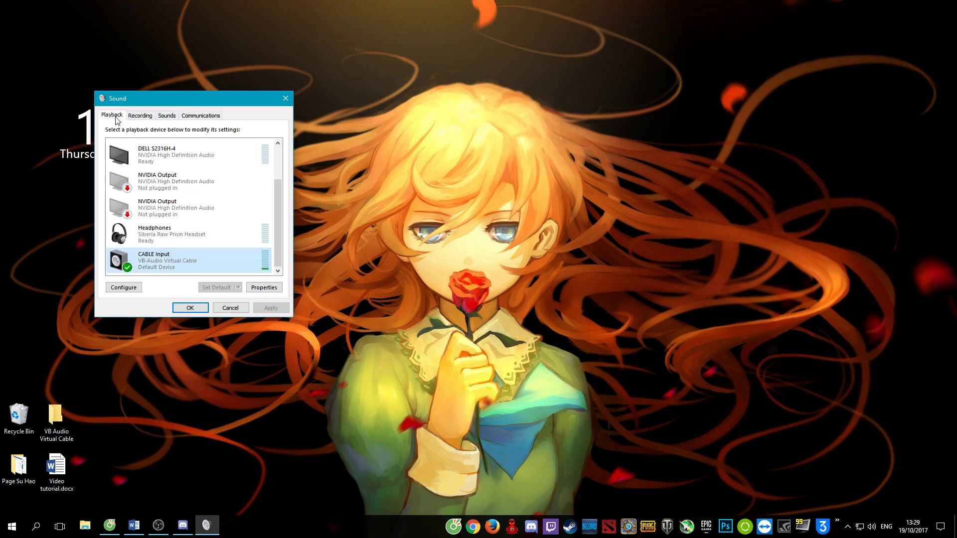
click(140, 116)
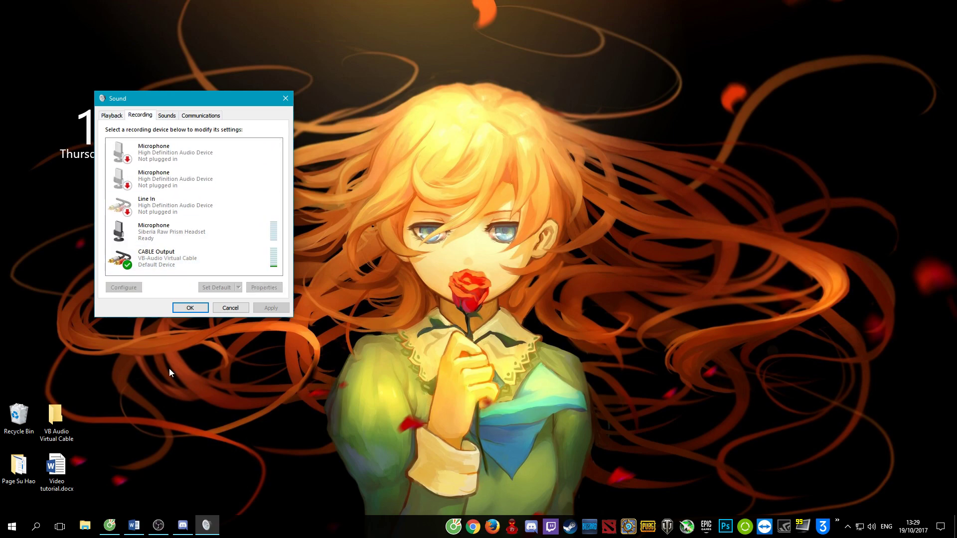
click(109, 527)
click(87, 6)
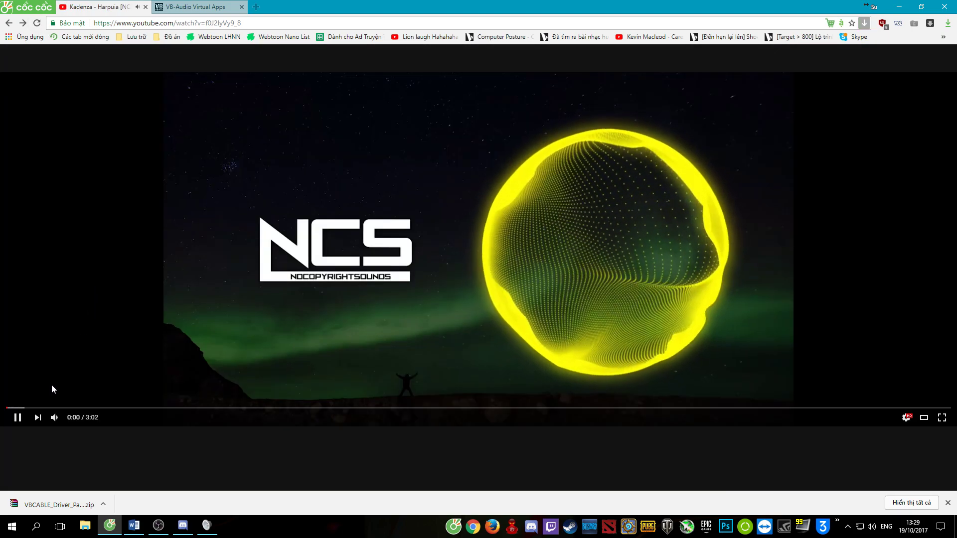
mouse_move(72, 420)
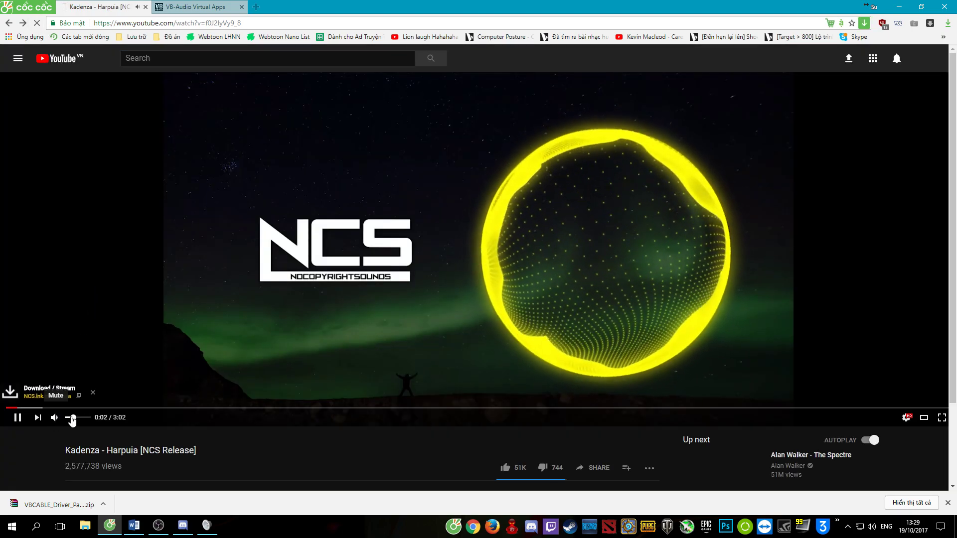
drag(73, 420, 110, 424)
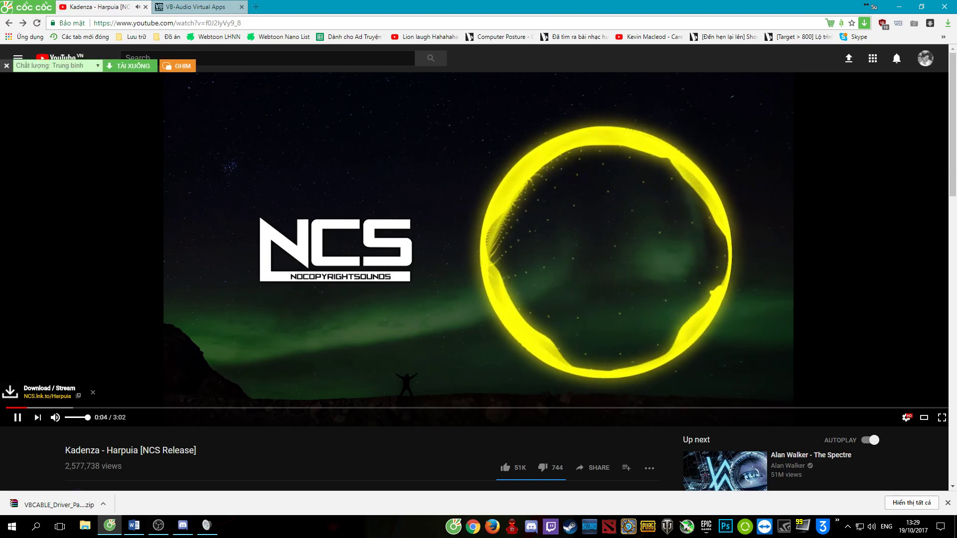
click(206, 525)
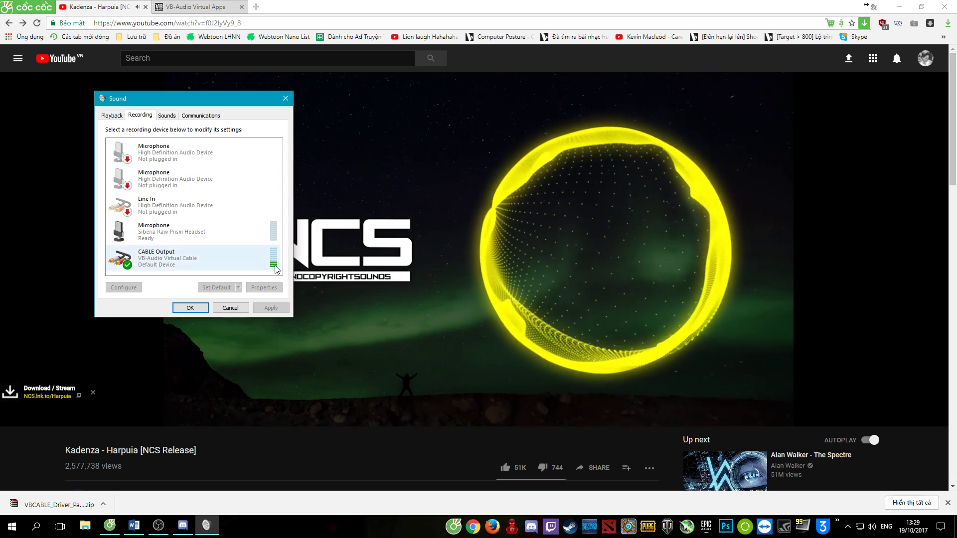
click(113, 116)
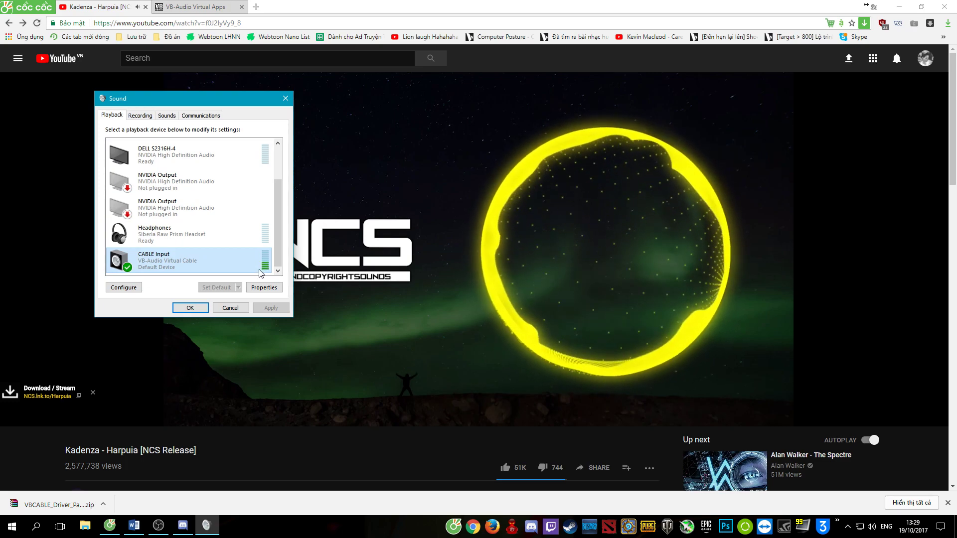
click(140, 116)
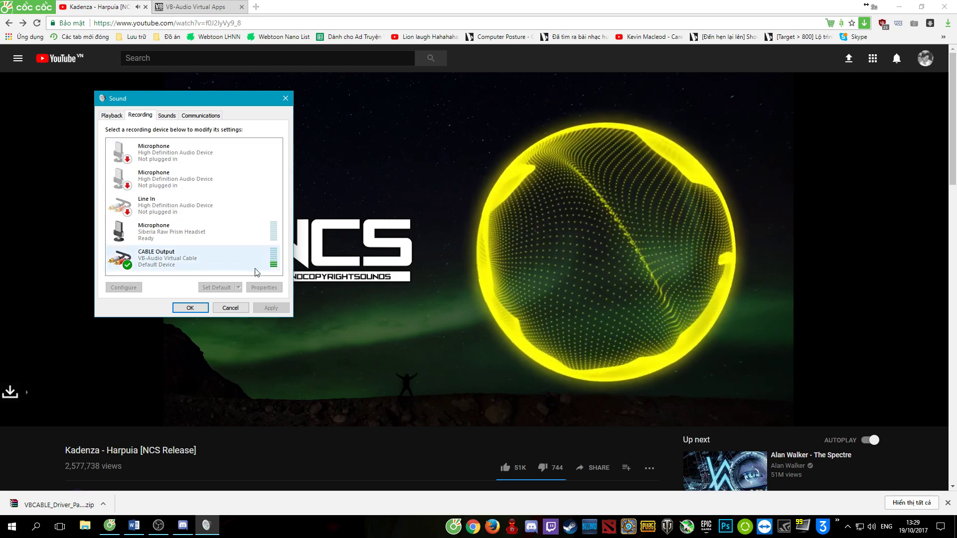
click(120, 117)
click(134, 116)
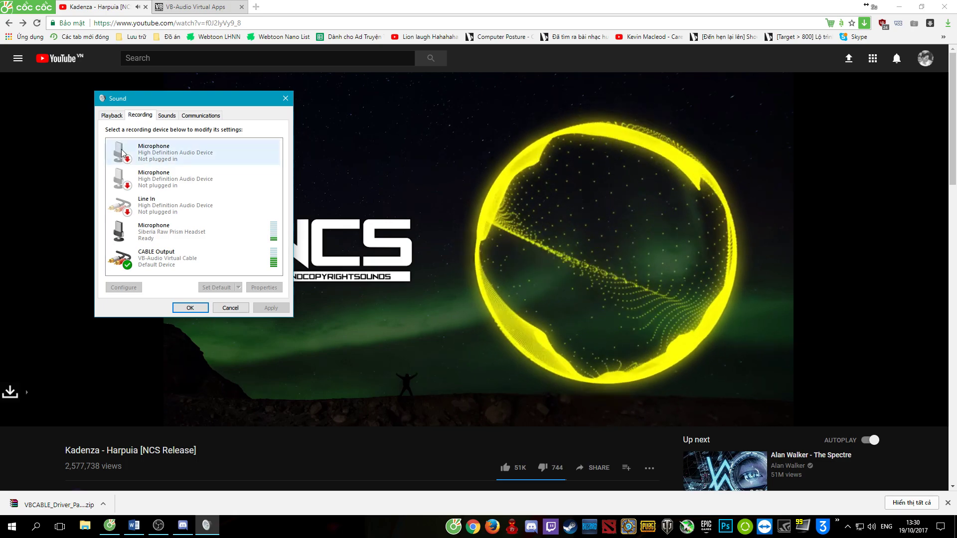
Step: Enable 'Listen to this device' on CABLE Output via Headphones (High Definition Audio Device) and apply
right_click(171, 256)
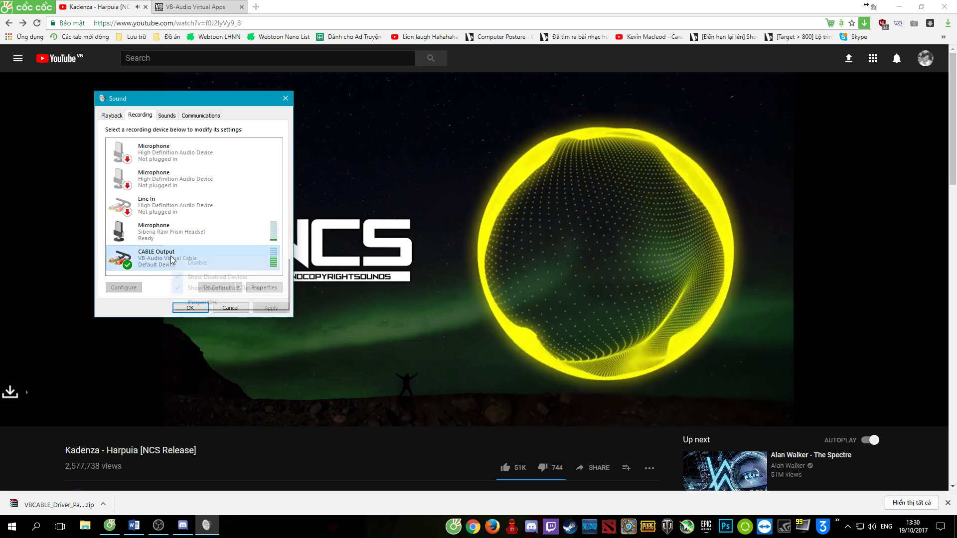
click(204, 303)
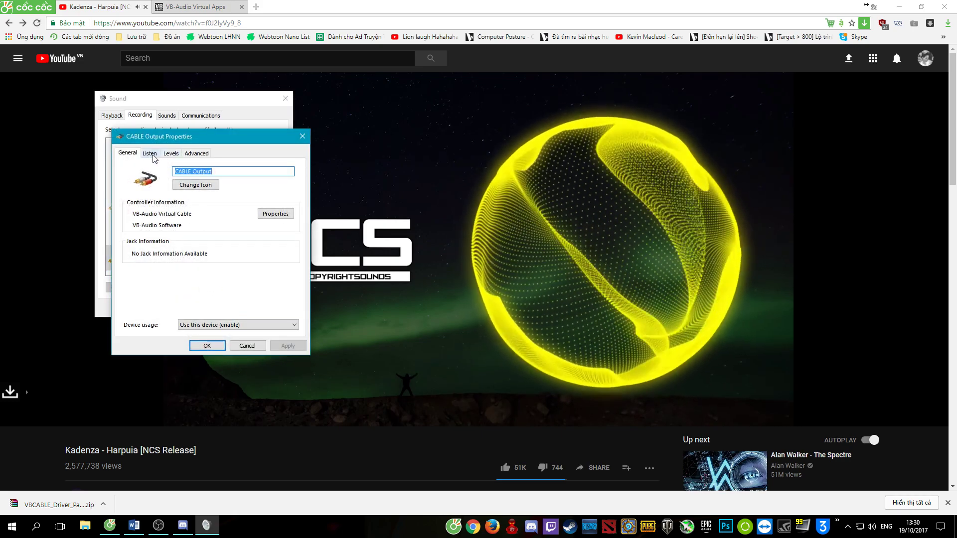
click(152, 155)
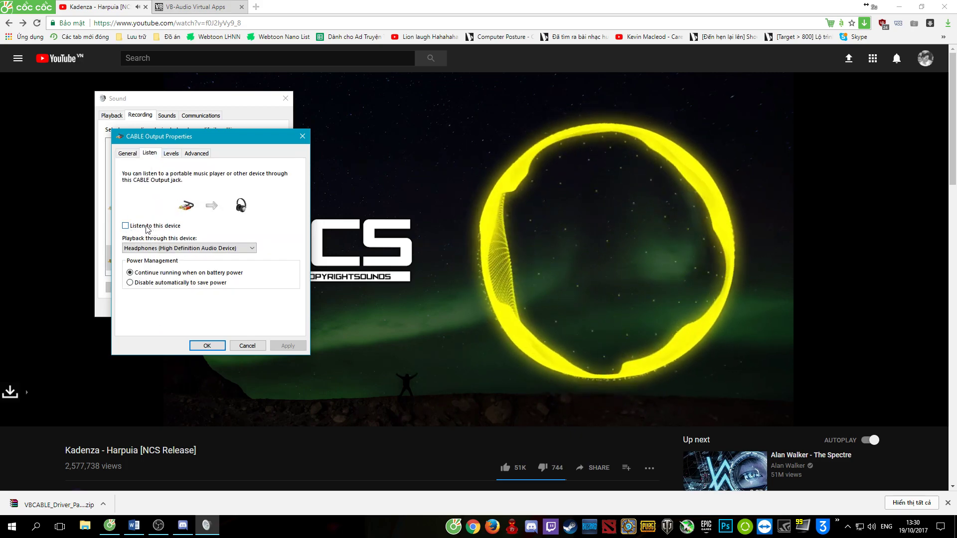
click(172, 249)
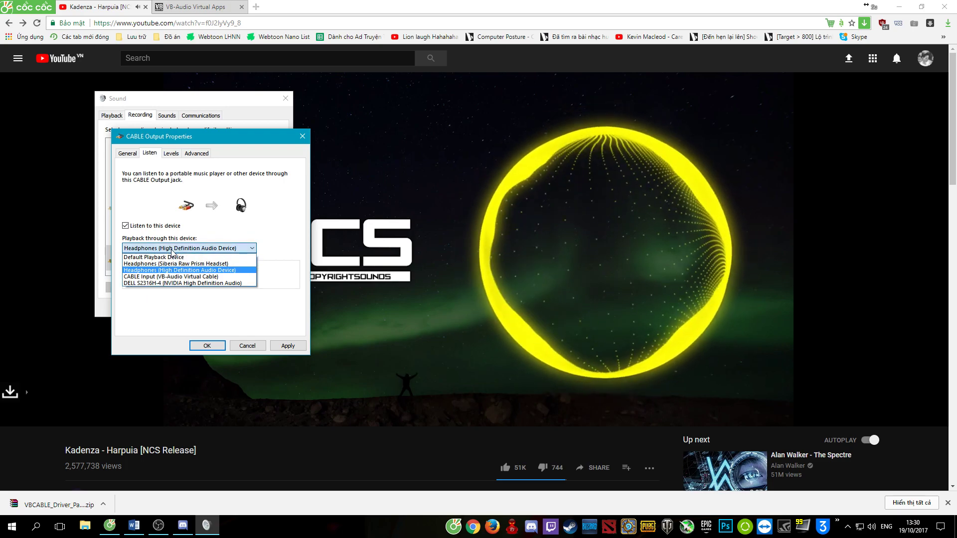
click(172, 250)
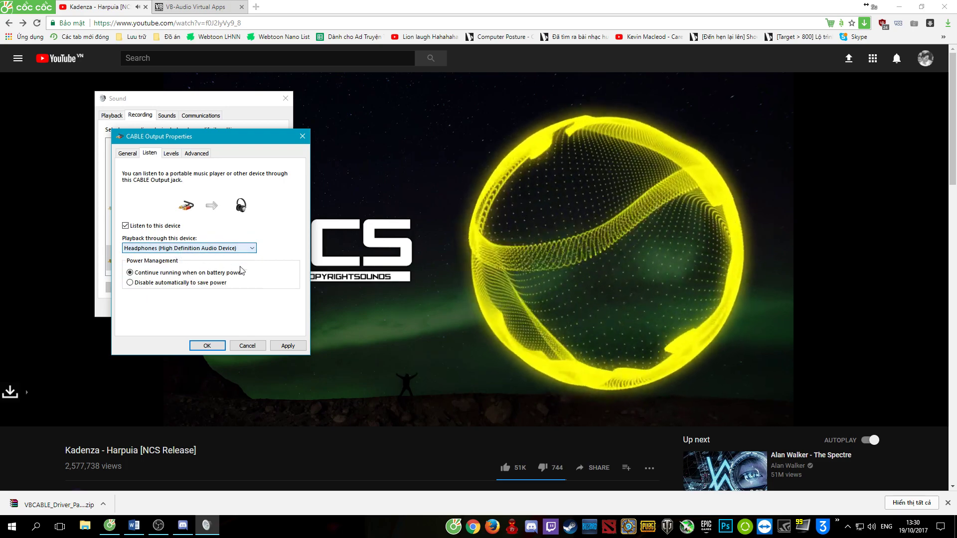
click(298, 347)
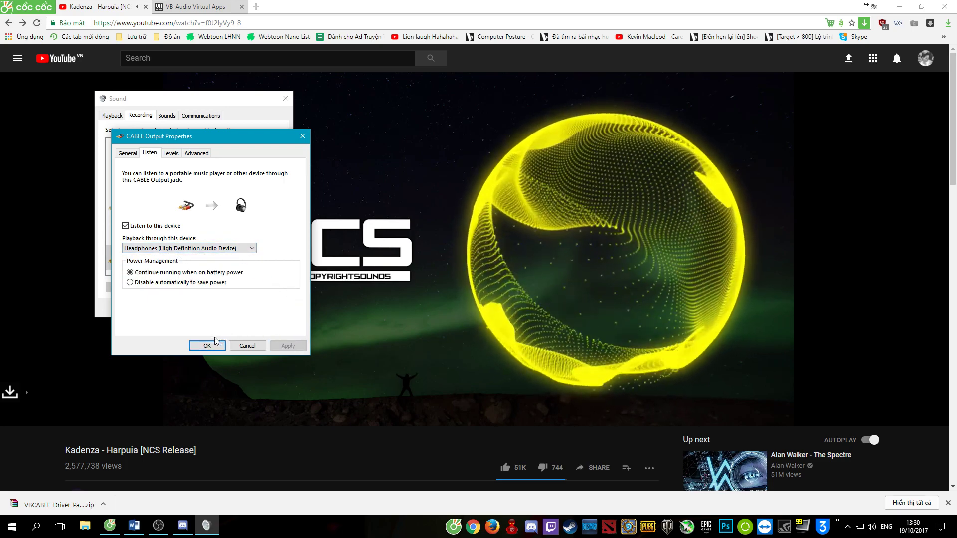
Step: Close CABLE Output properties, lower the video volume, and make High Definition Audio headphones default playback
click(208, 346)
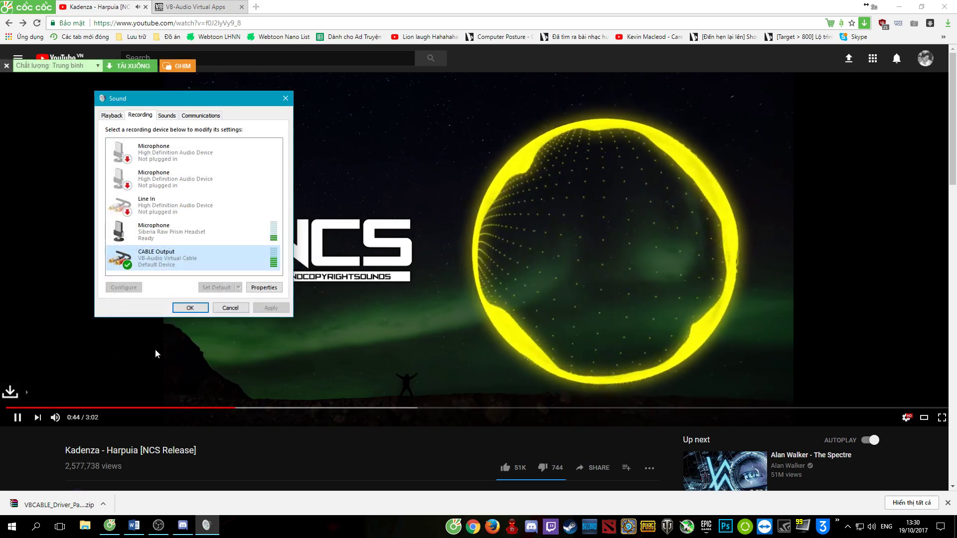
click(77, 418)
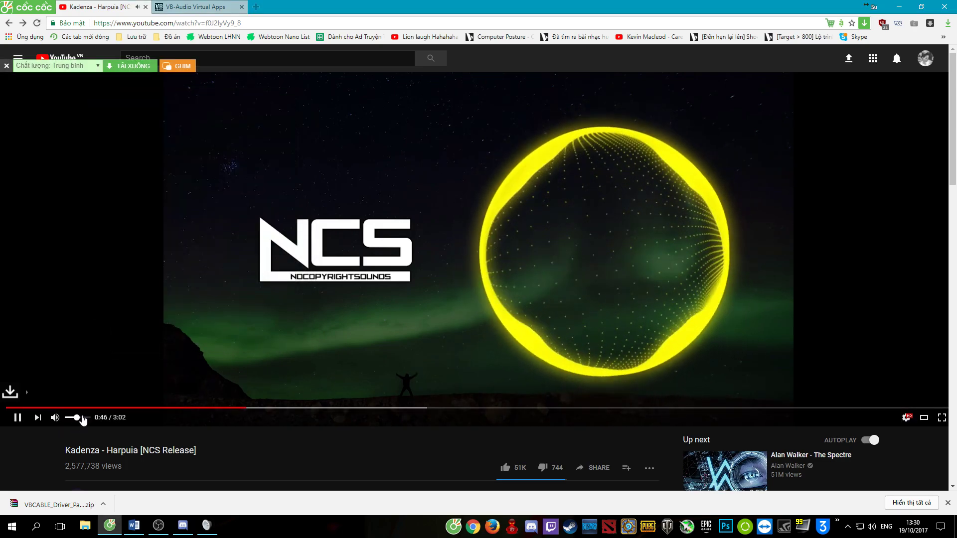
click(206, 526)
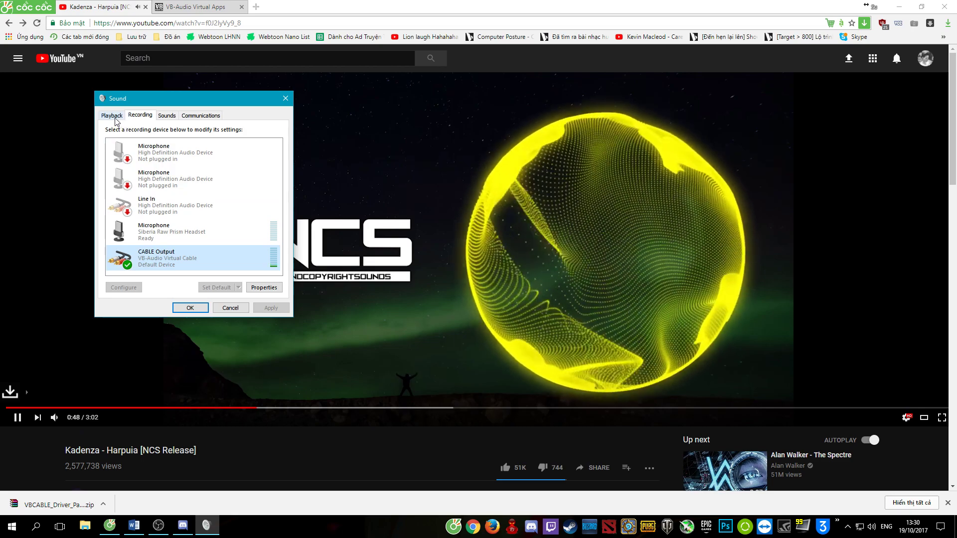
click(112, 115)
click(167, 241)
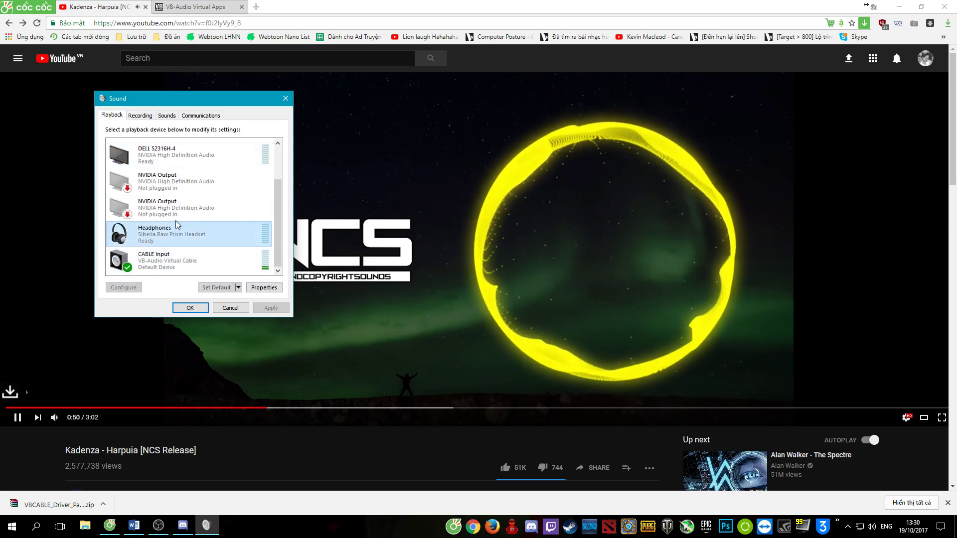
scroll(186, 169, up, 1)
click(175, 149)
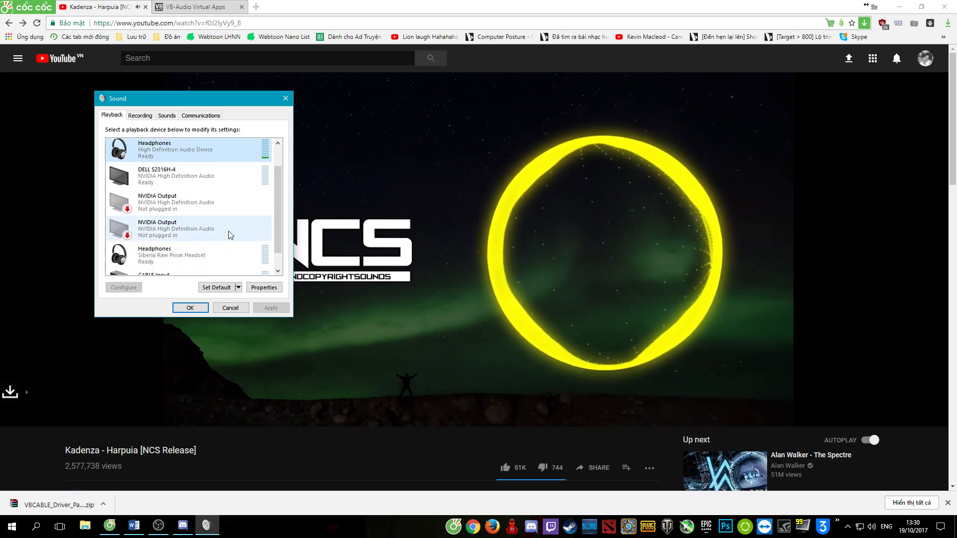
click(216, 287)
Step: Make the Siberia headset microphone the default recording device, close Sound, and show the desktop
click(140, 116)
click(188, 233)
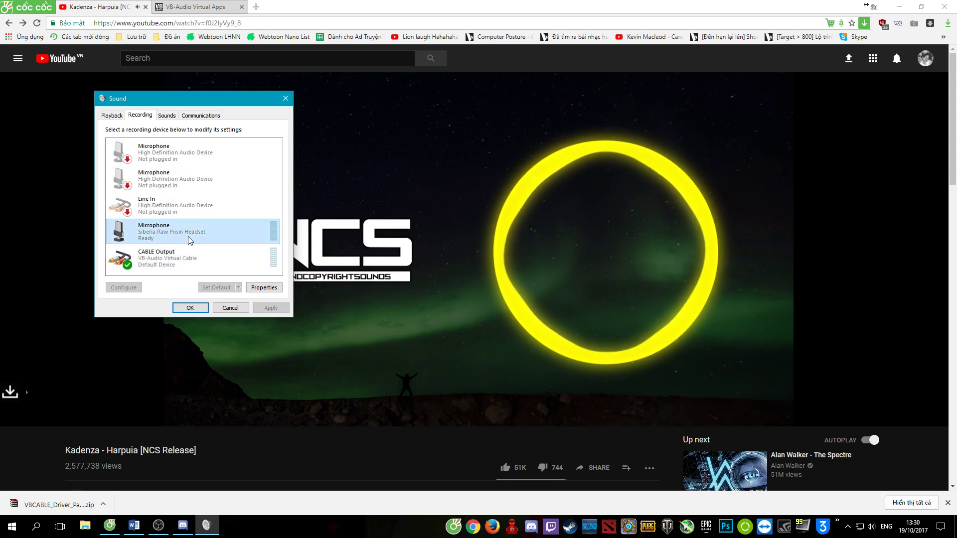
click(215, 288)
click(187, 308)
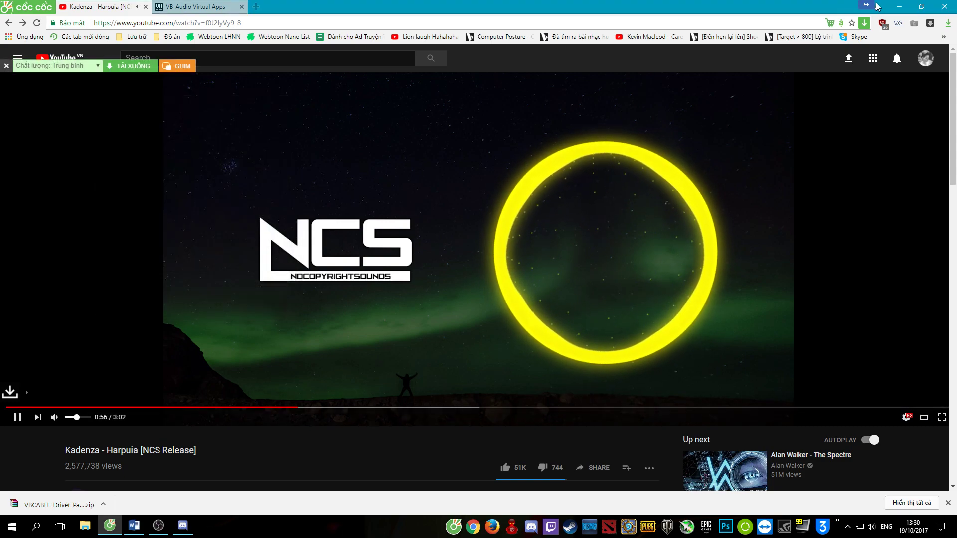
key(super+d)
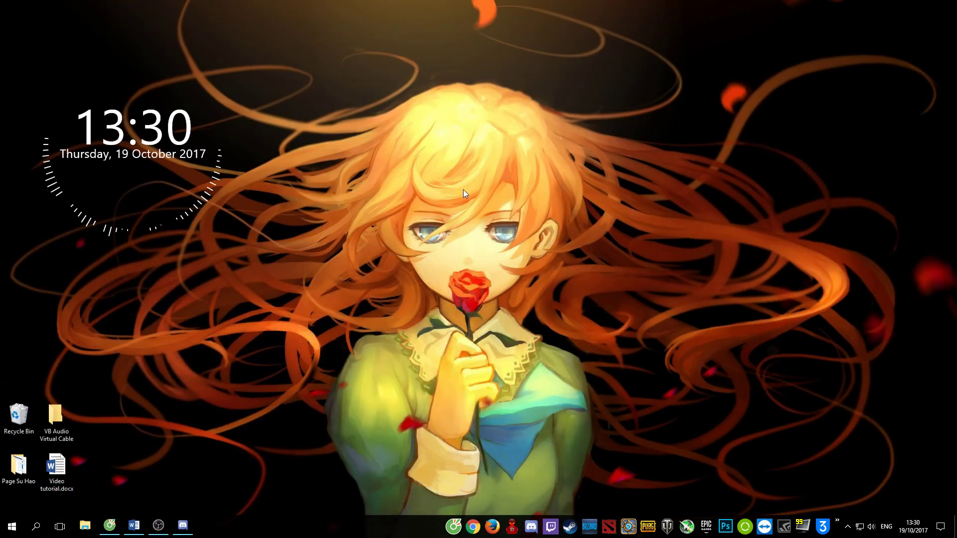
Step: Bring up Discord and go to its User Settings
click(184, 526)
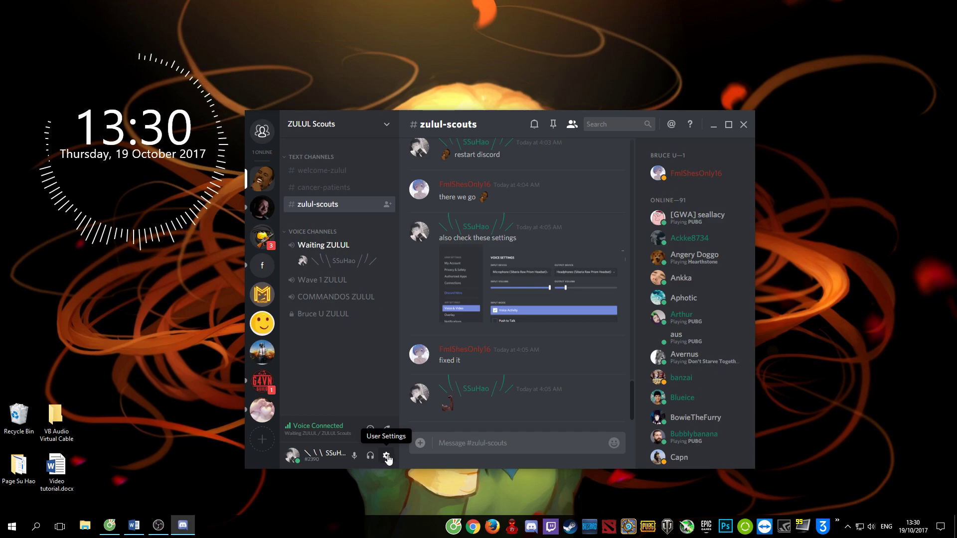
click(387, 456)
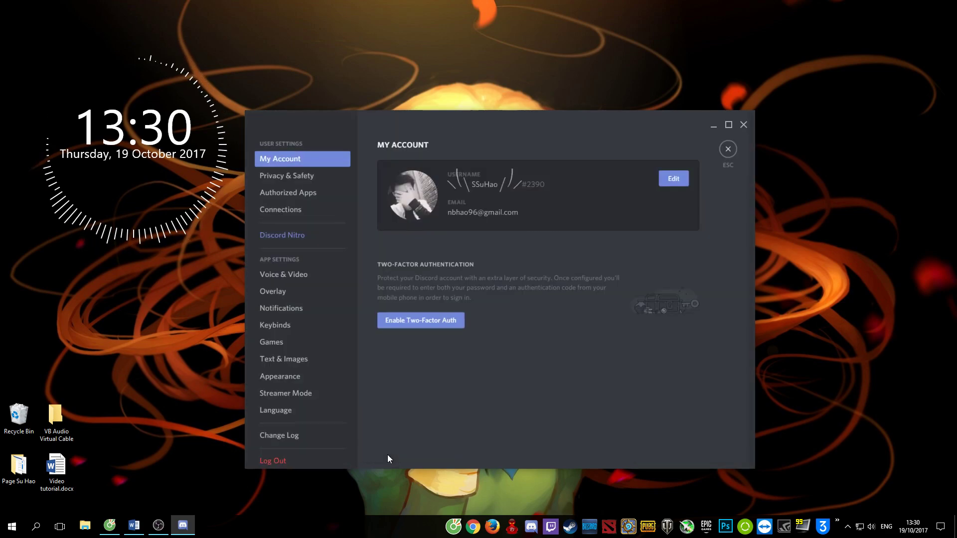
Step: Open Voice & Video settings and review the input and output device lists
click(308, 277)
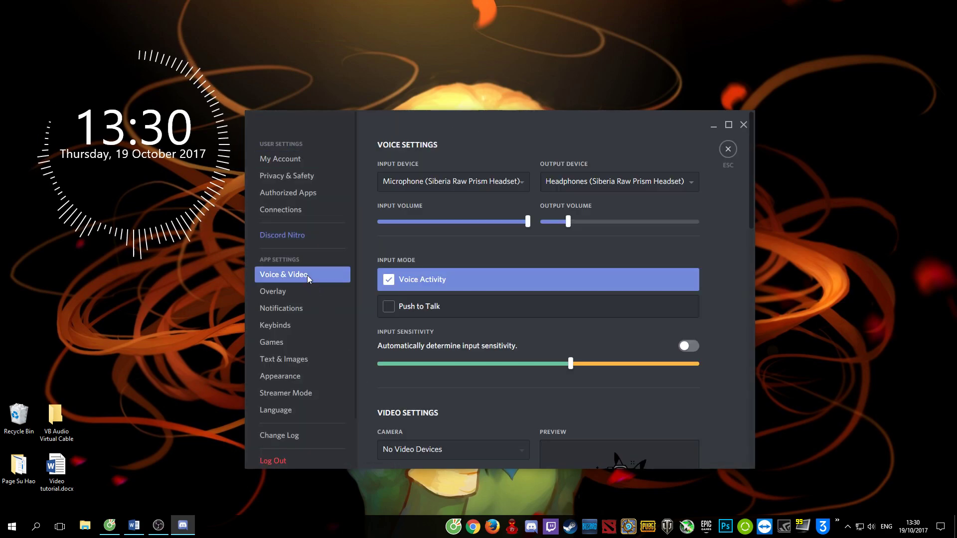
click(590, 184)
click(591, 181)
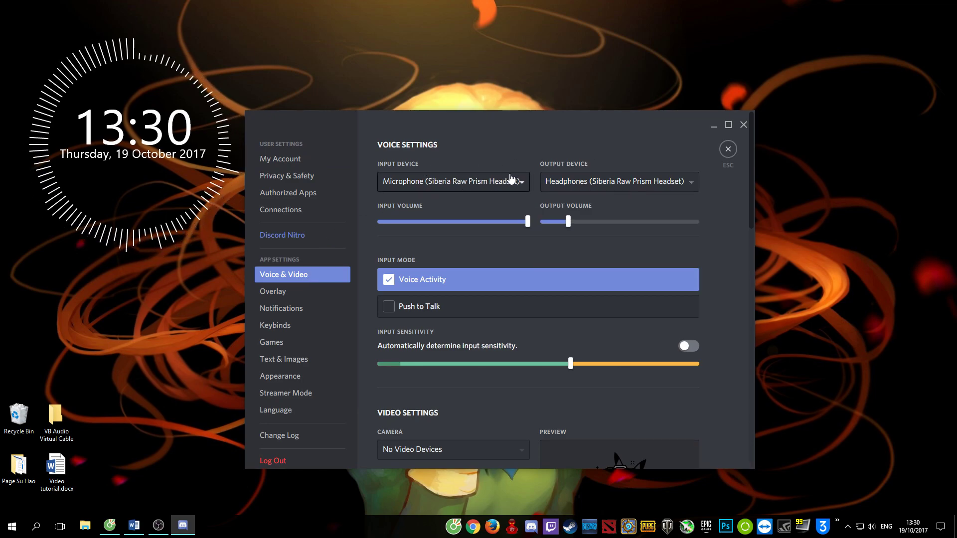
click(496, 178)
click(466, 181)
click(584, 181)
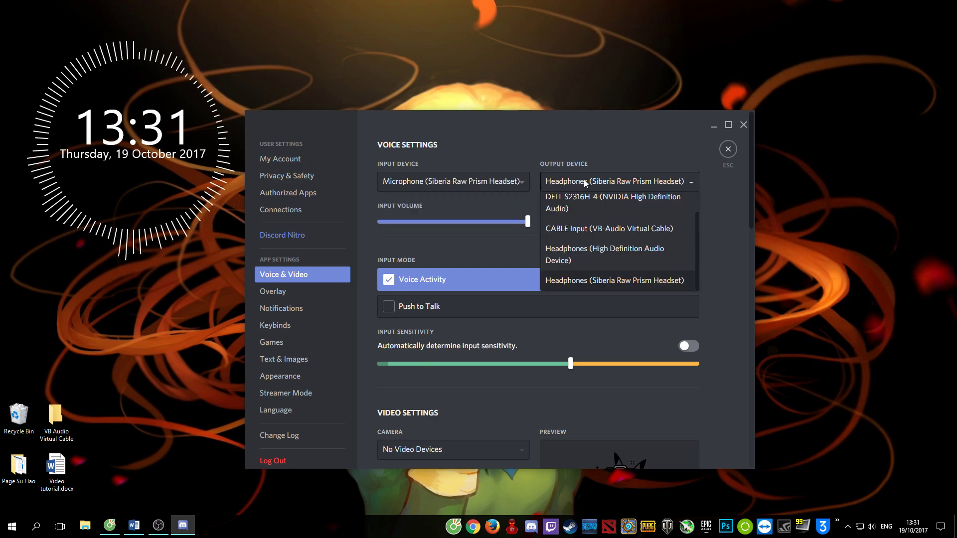
click(598, 183)
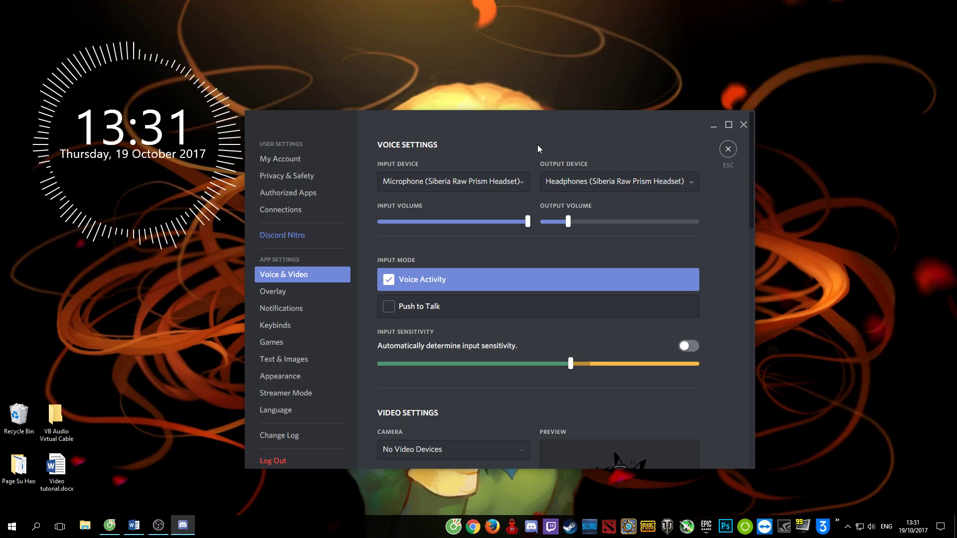
Step: Set Discord voice output to CABLE Input and voice input to CABLE Output
click(574, 178)
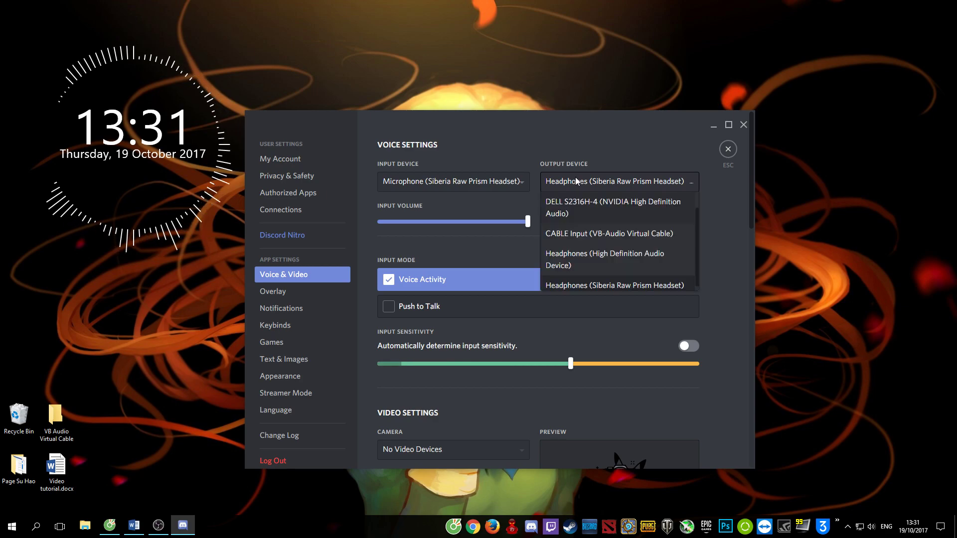
click(597, 234)
click(501, 180)
click(432, 241)
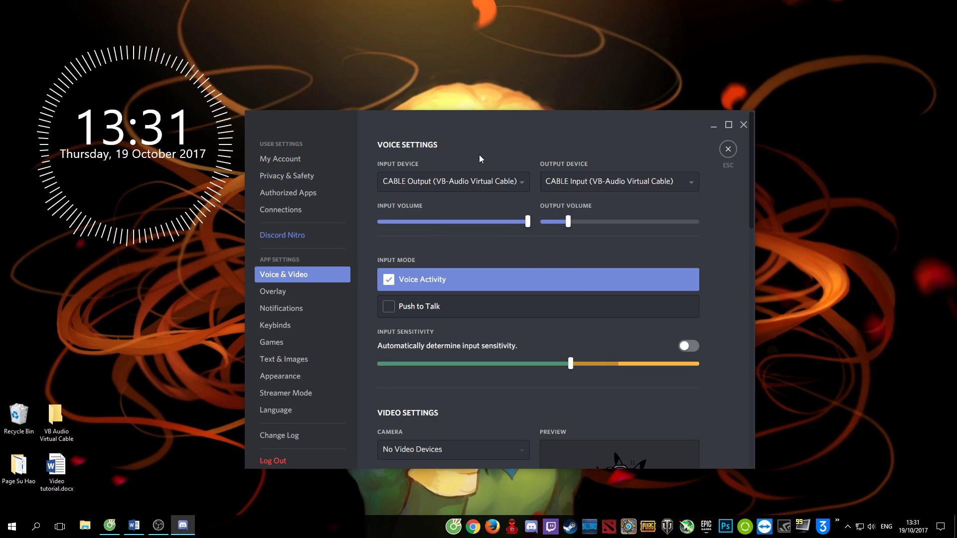
Step: Restore voice input to the Siberia microphone and voice output to Default
click(602, 184)
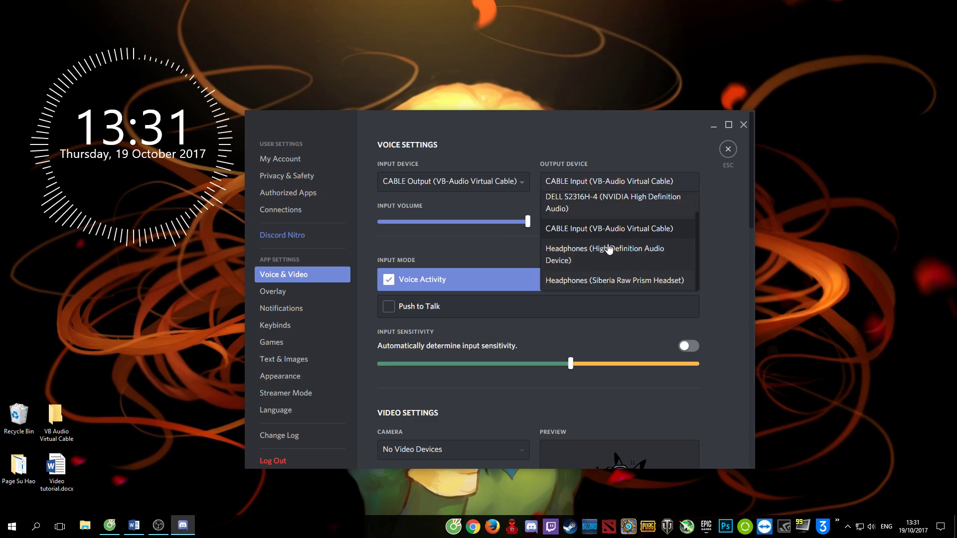
click(473, 182)
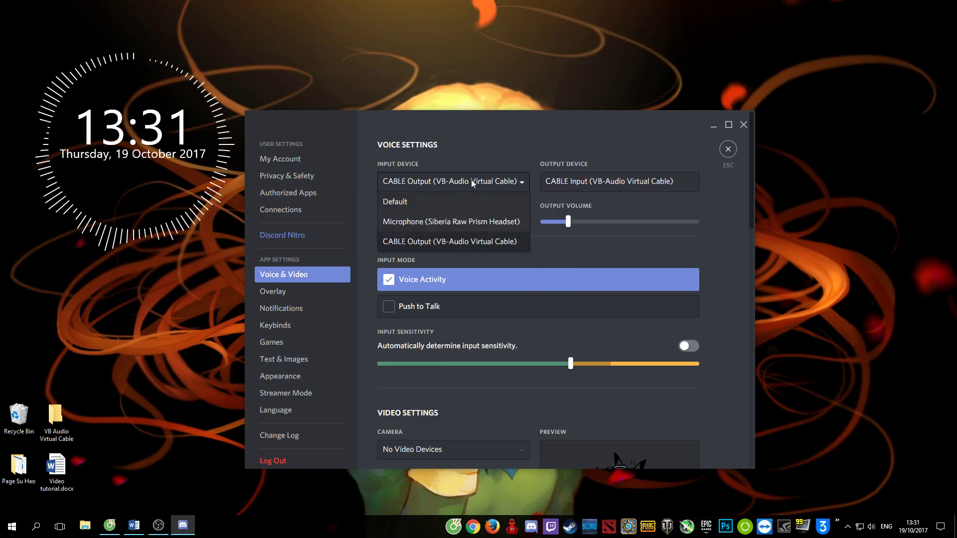
click(451, 222)
click(580, 182)
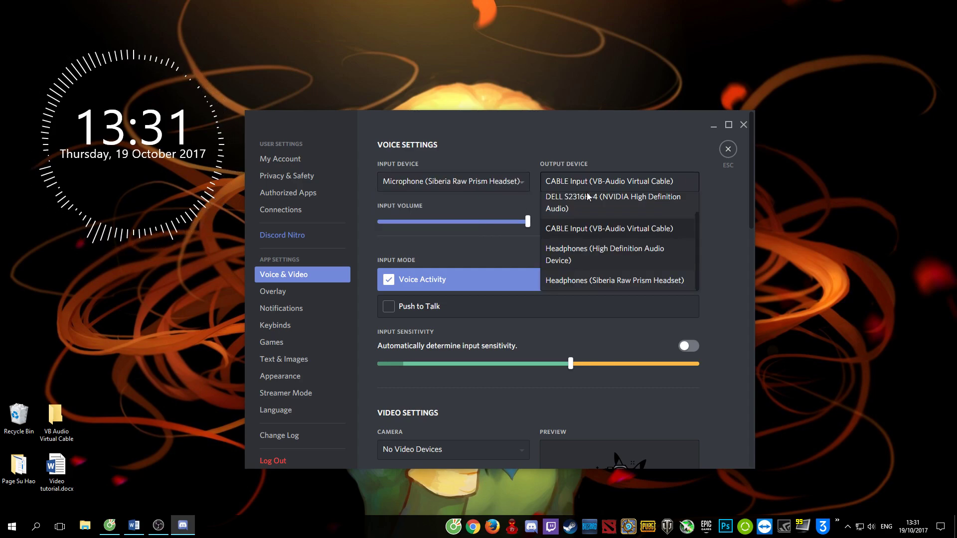
scroll(589, 254, up, 2)
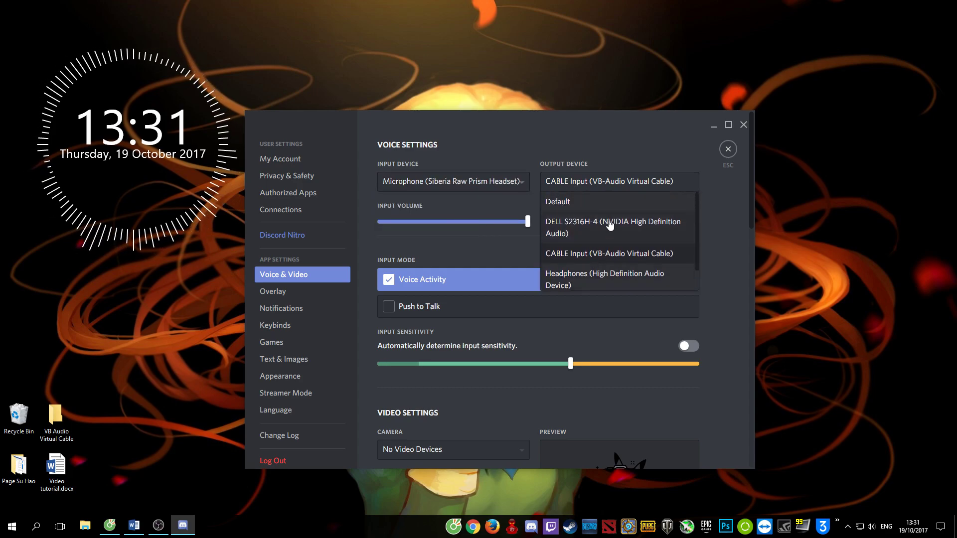
click(593, 206)
Step: Exit the Discord settings screen back to the #zulul-scouts channel
click(727, 150)
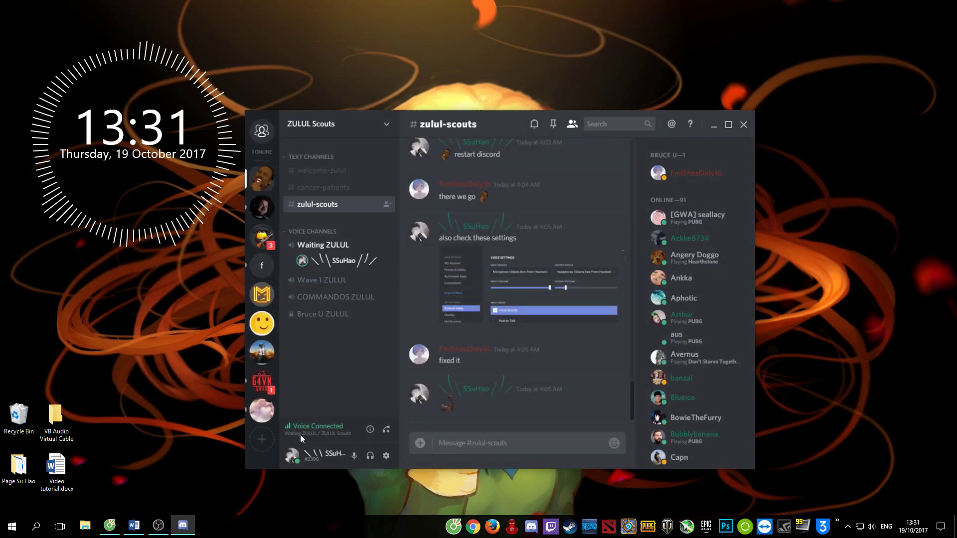